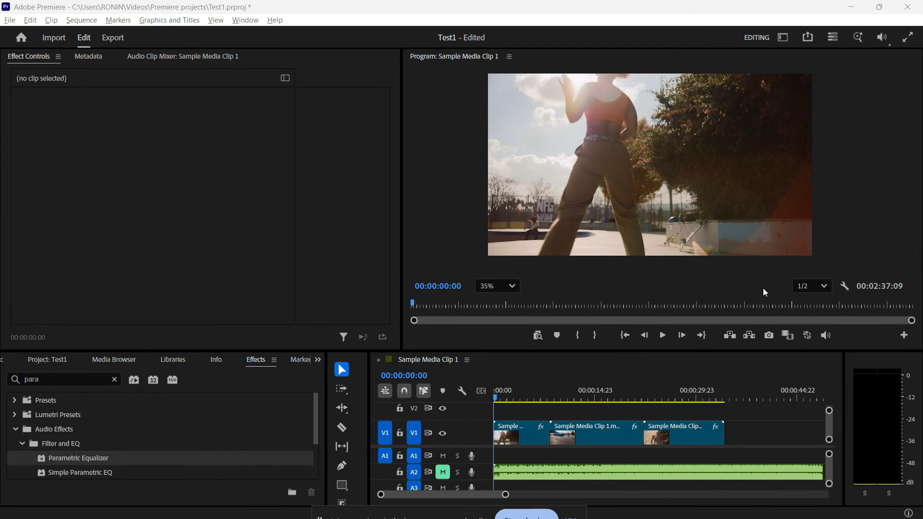
Confirm Mercury Playback Engine GPU Acceleration (CUDA) as the renderer in the general project settings
left_click(77, 21)
mouse_move(10, 20)
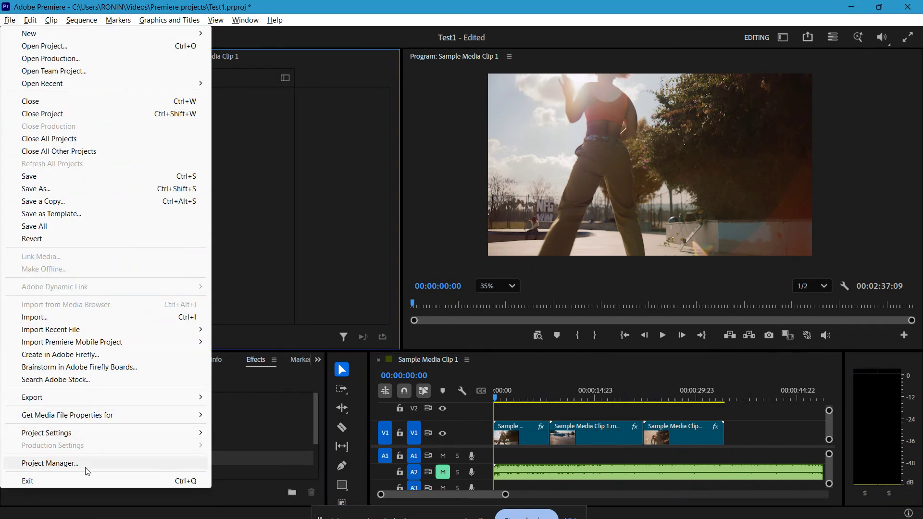
mouse_move(112, 437)
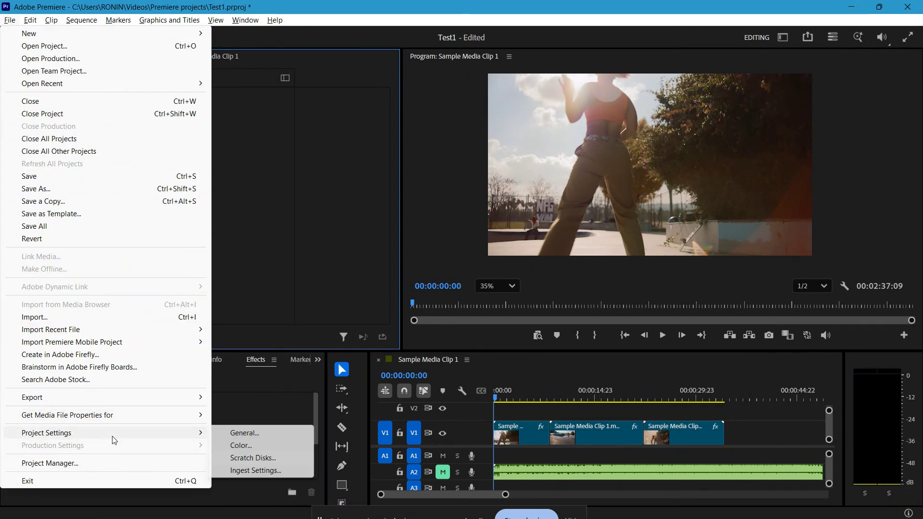
left_click(298, 438)
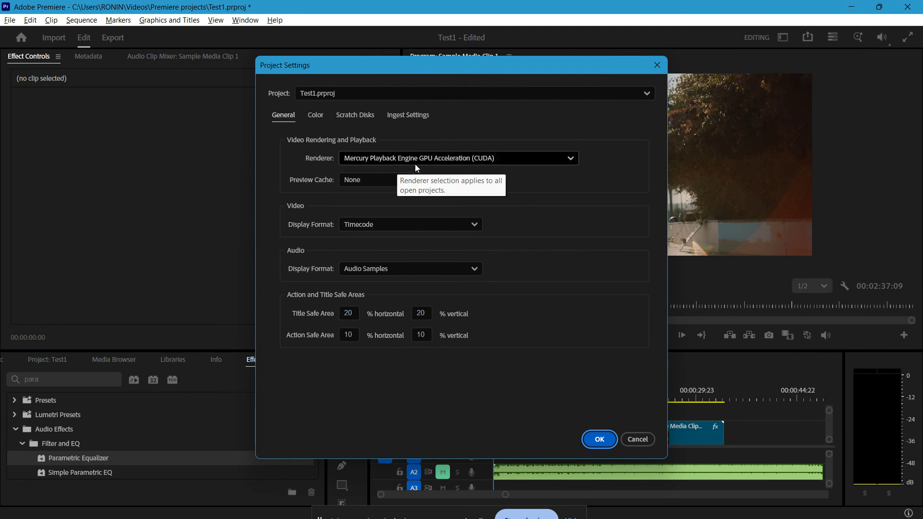
left_click(548, 161)
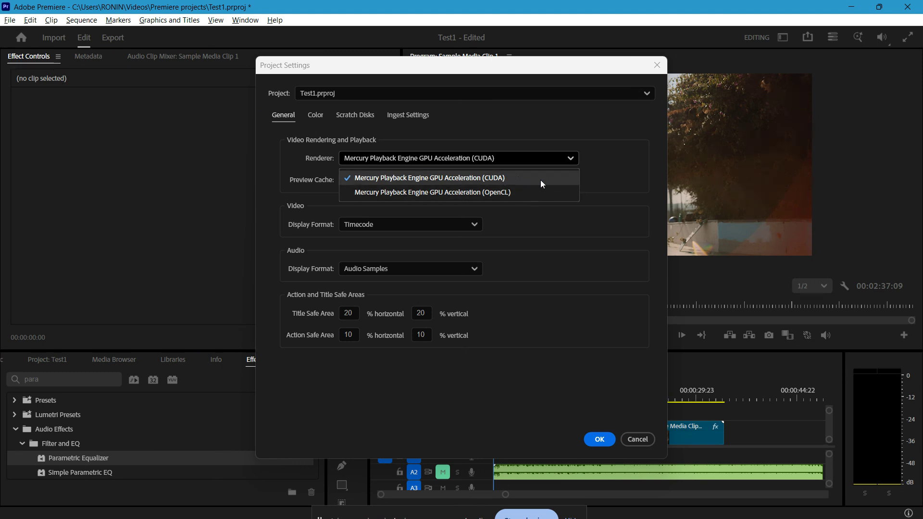
left_click(597, 170)
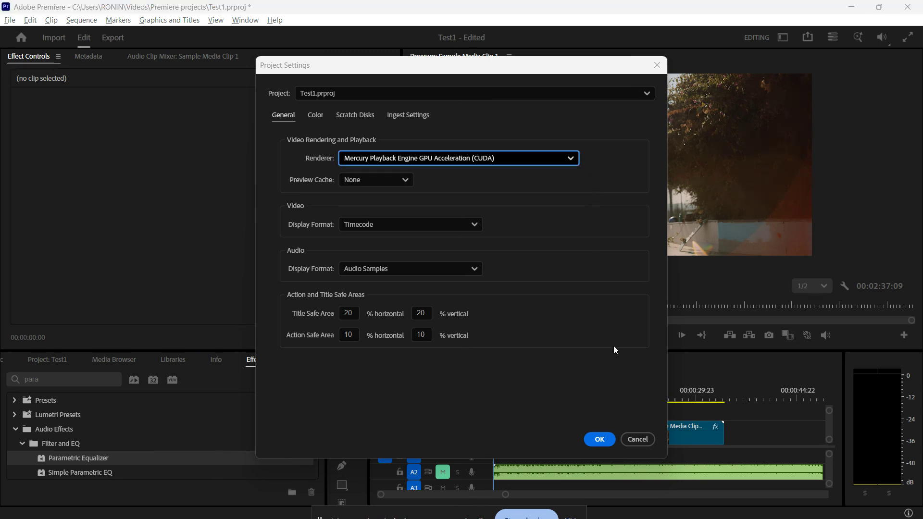
left_click(610, 445)
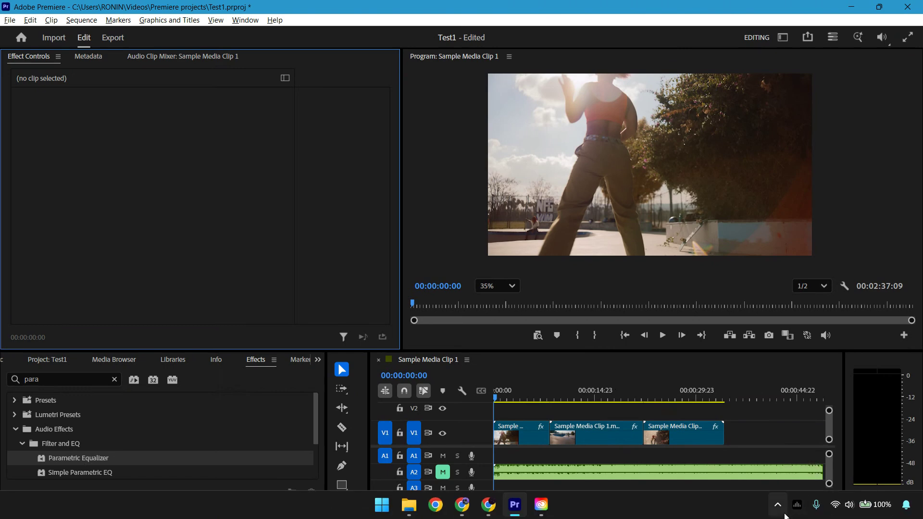
Search for the NVIDIA App on the computer and switch to it
left_click(787, 514)
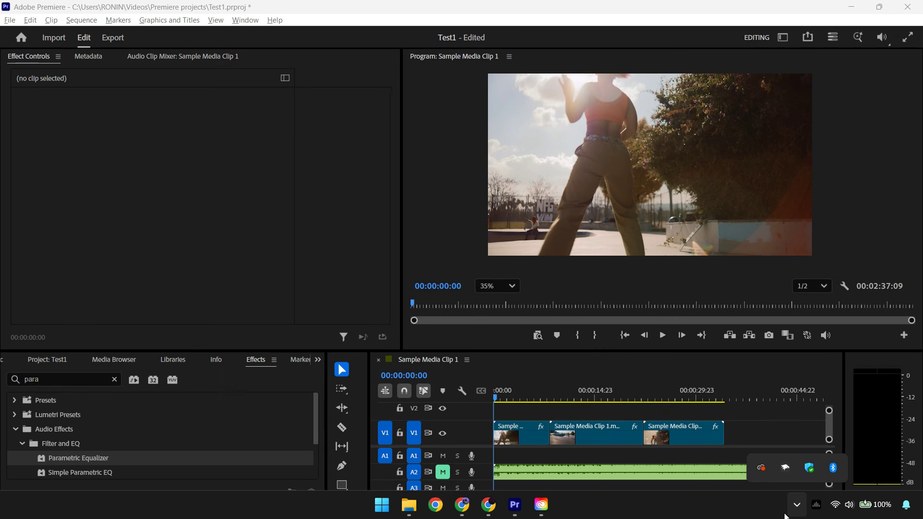
left_click(793, 510)
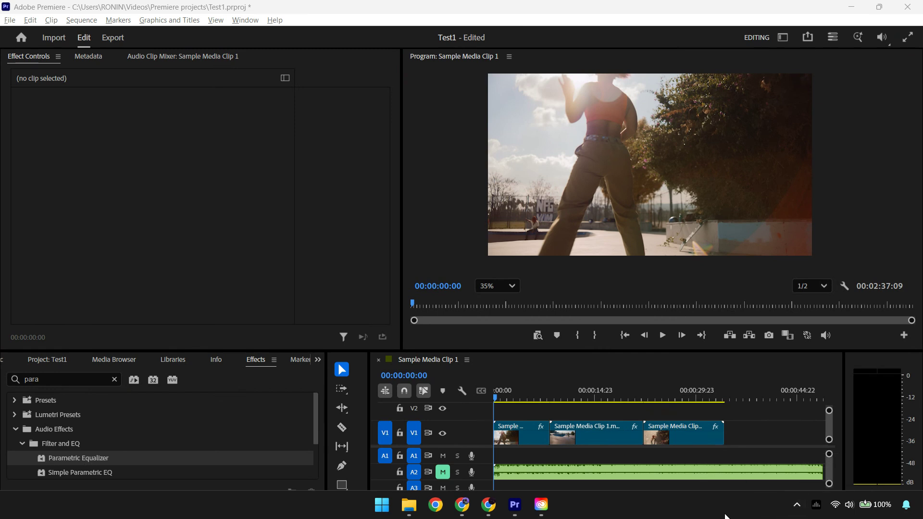
key("super")
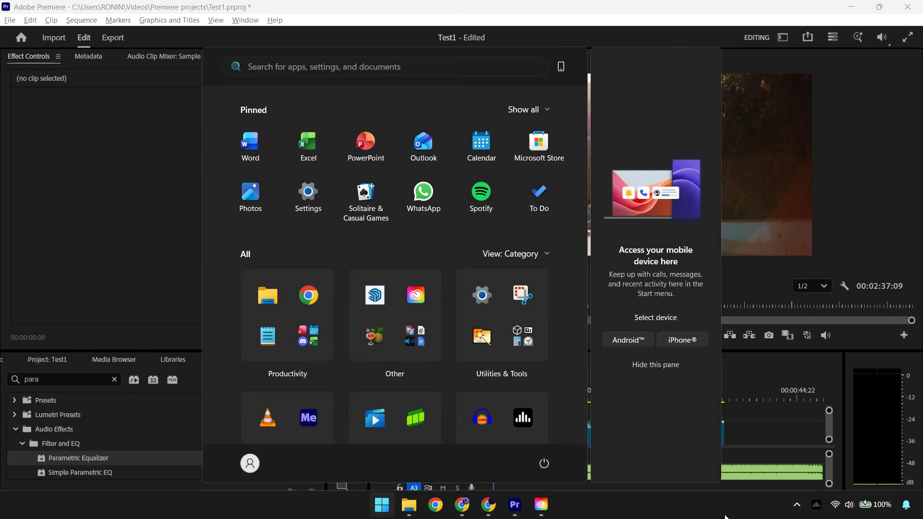
type("nvedia")
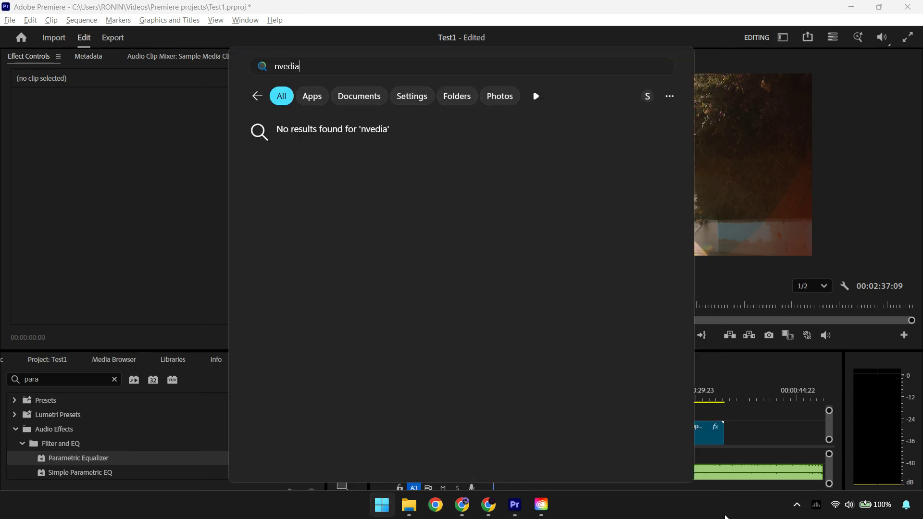
key("BackSpace")
key("BackSpace")
key("BackSpace")
key("BackSpace")
key("BackSpace")
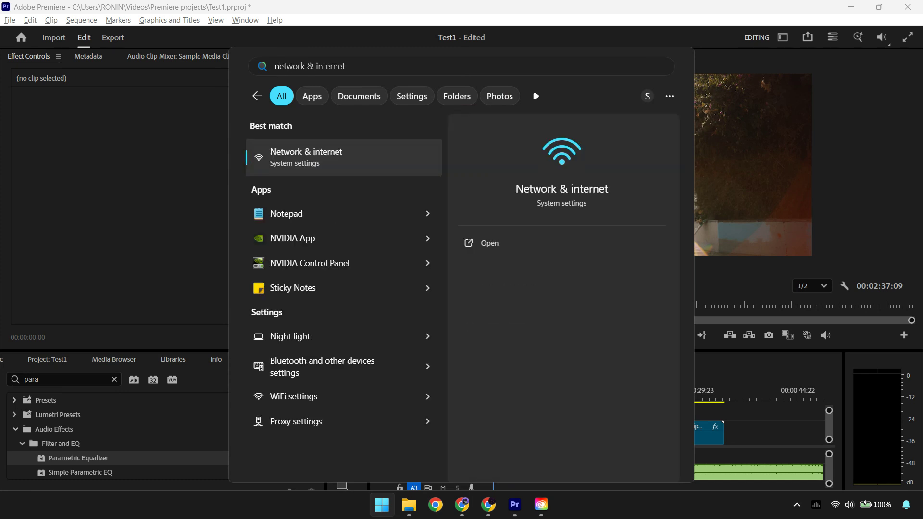
left_click(328, 240)
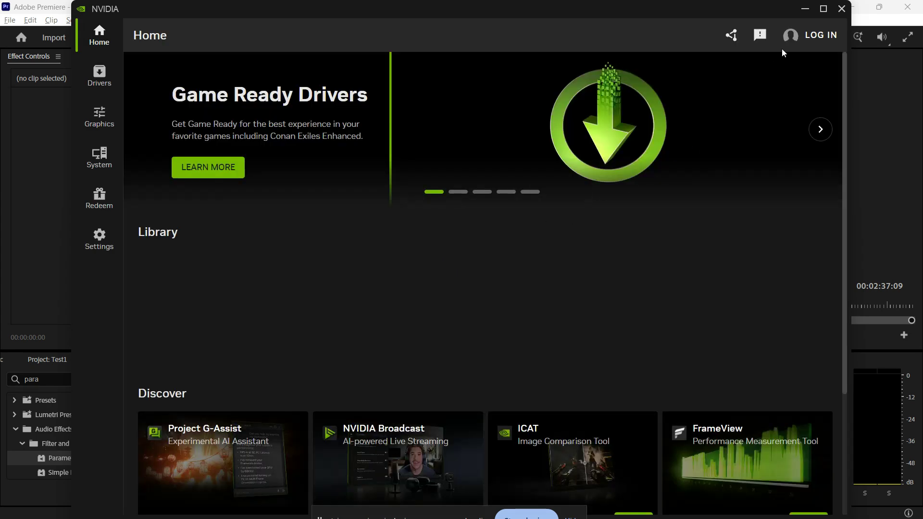
Maximize the NVIDIA App and check for updates to the Game Ready Driver
left_click(823, 9)
left_click(24, 71)
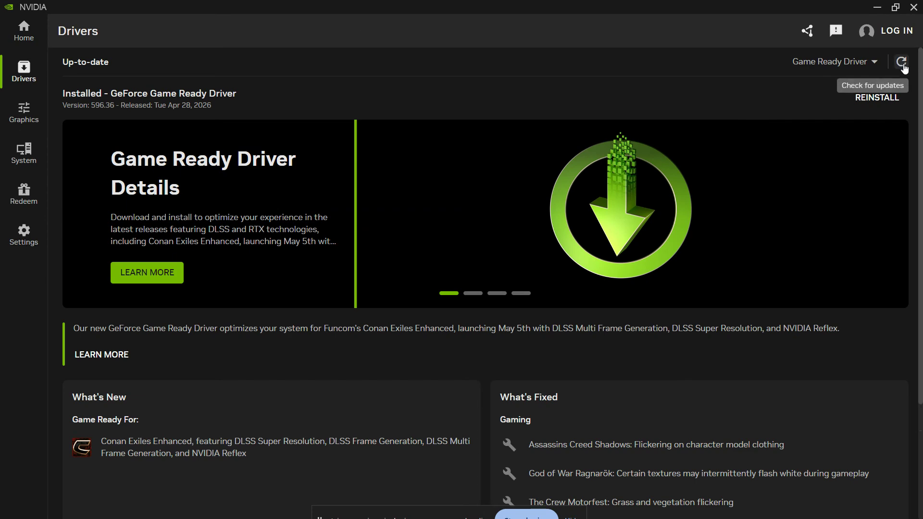
left_click(899, 58)
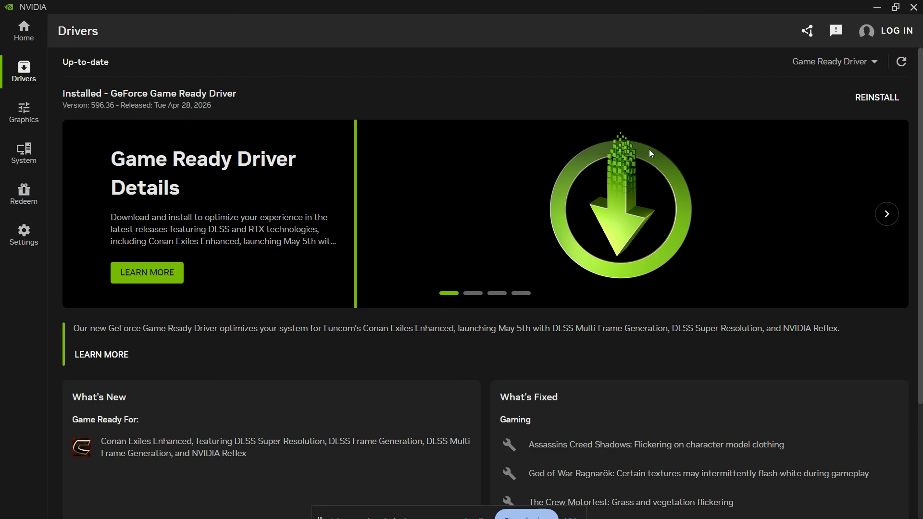
Look up the Restart option among the Windows power options
mouse_move(648, 503)
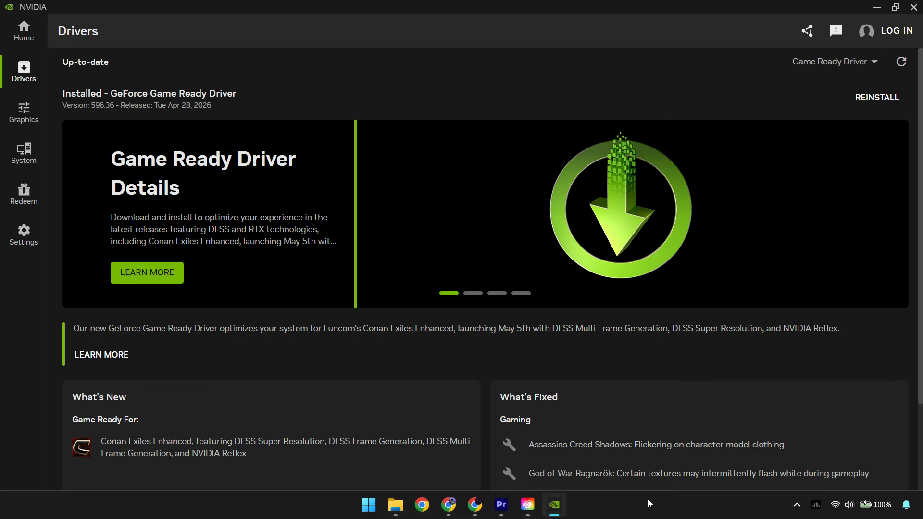
key("super")
left_click(548, 463)
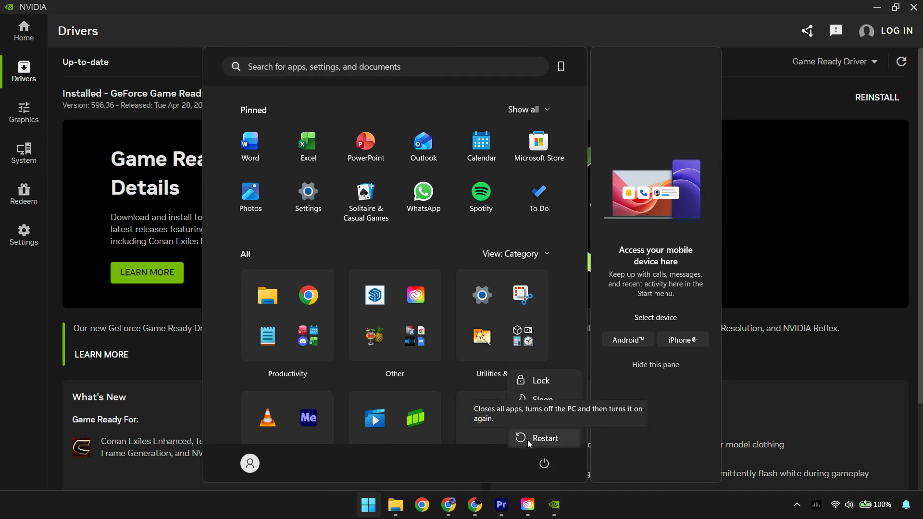
left_click(546, 438)
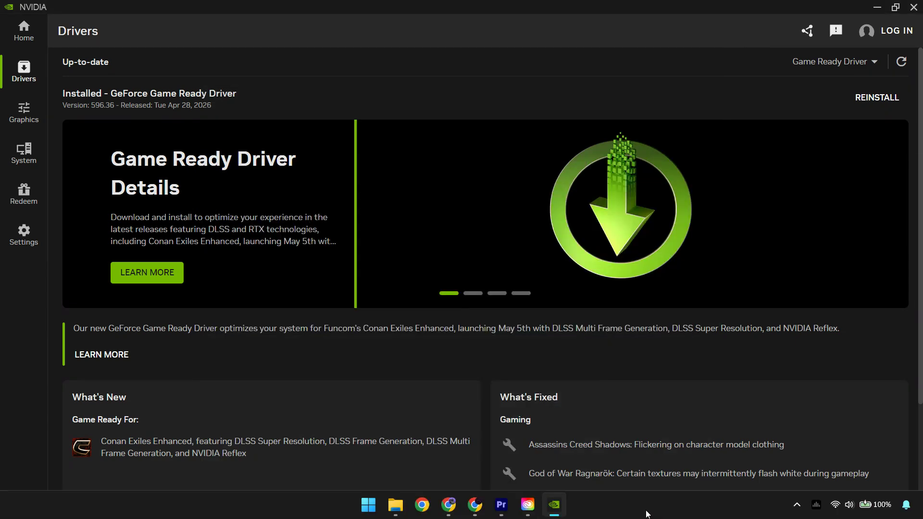
Switch back to Adobe Premiere and review the renderer in the general project settings, closing them without changes
left_click(501, 504)
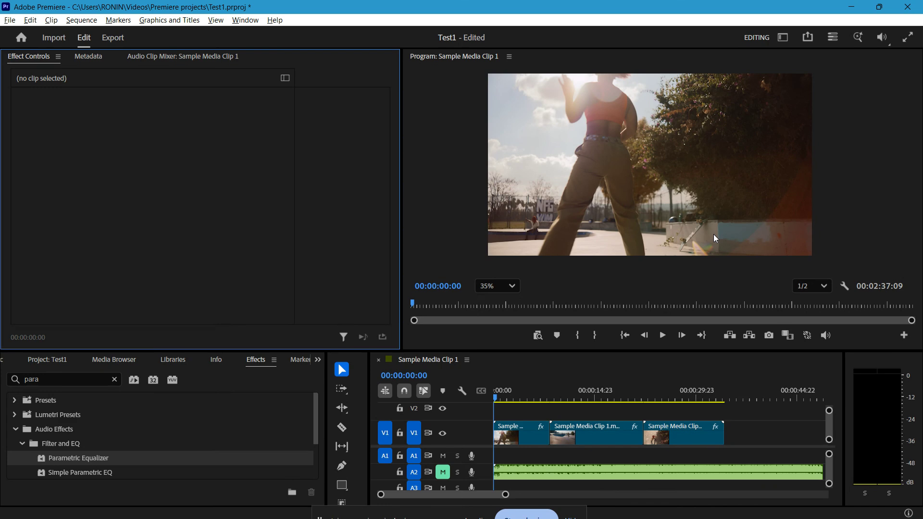
left_click(9, 20)
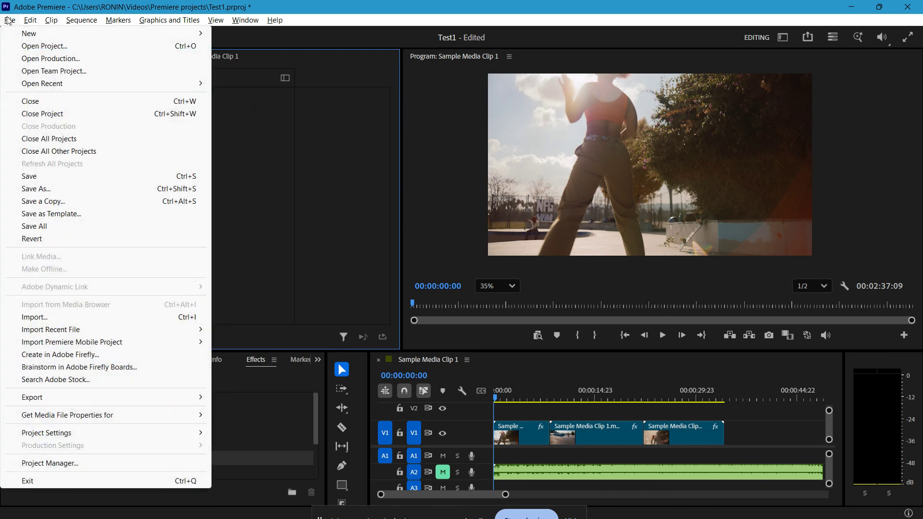
mouse_move(174, 433)
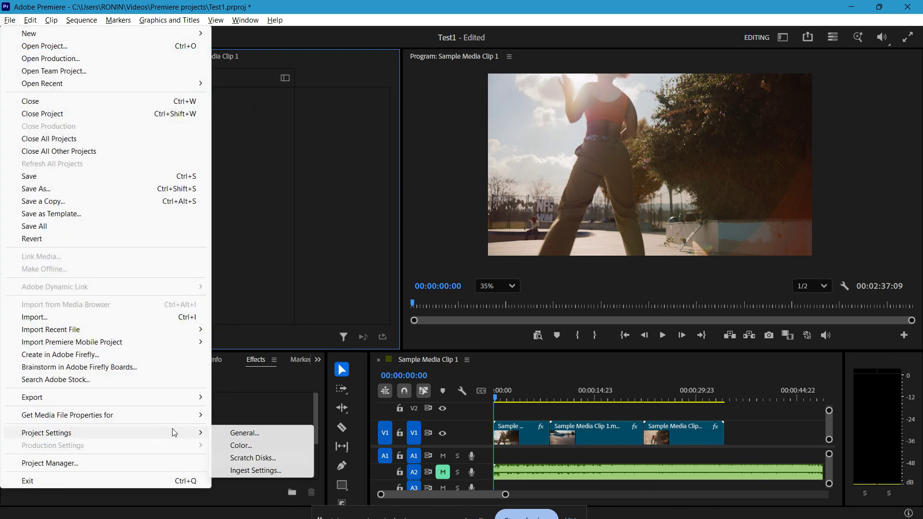
left_click(234, 434)
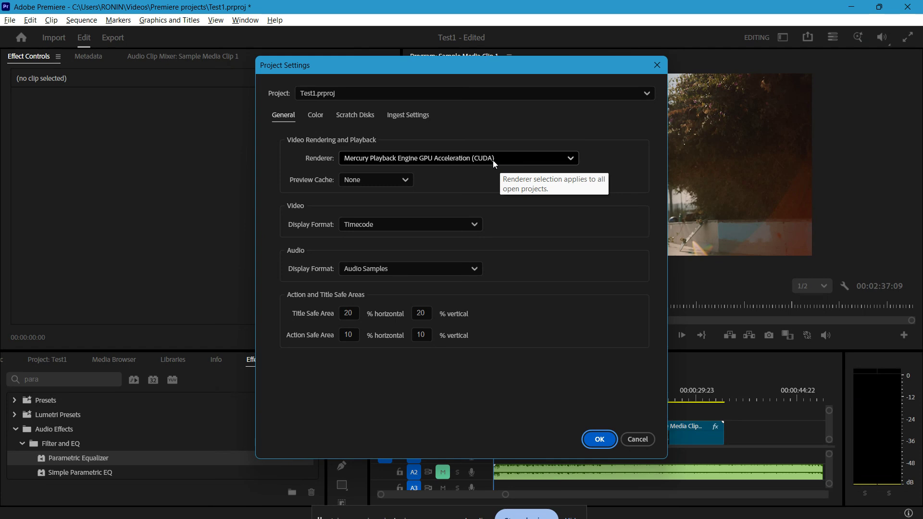
left_click(638, 439)
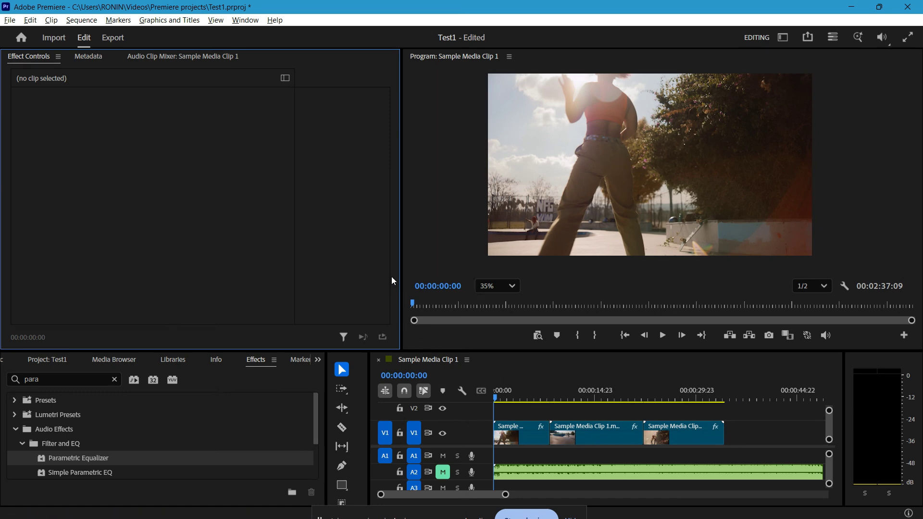
Open the export settings for Sample Media Clip 1 and view the available output formats
left_click(112, 39)
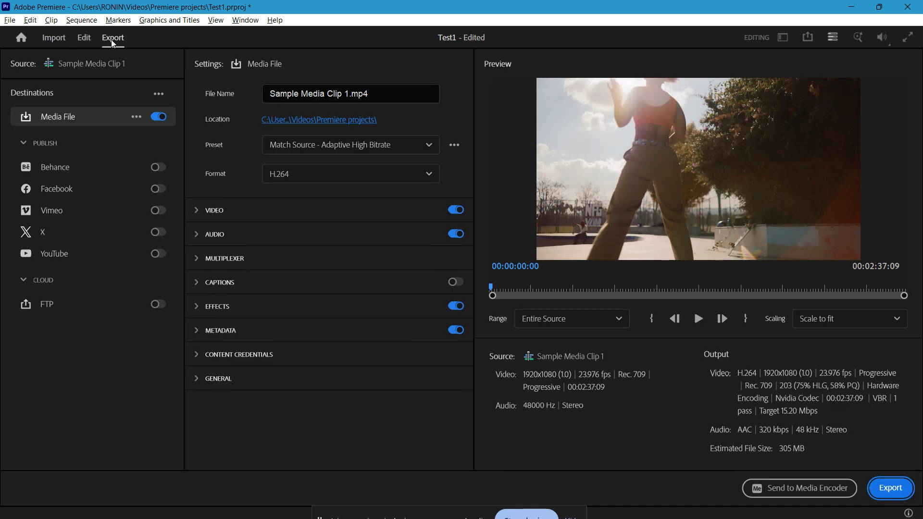
left_click(414, 180)
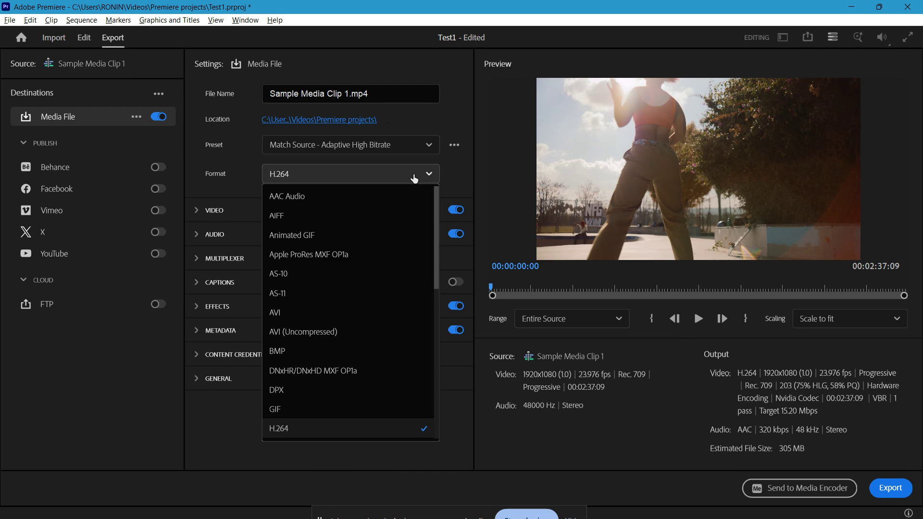
left_click(414, 179)
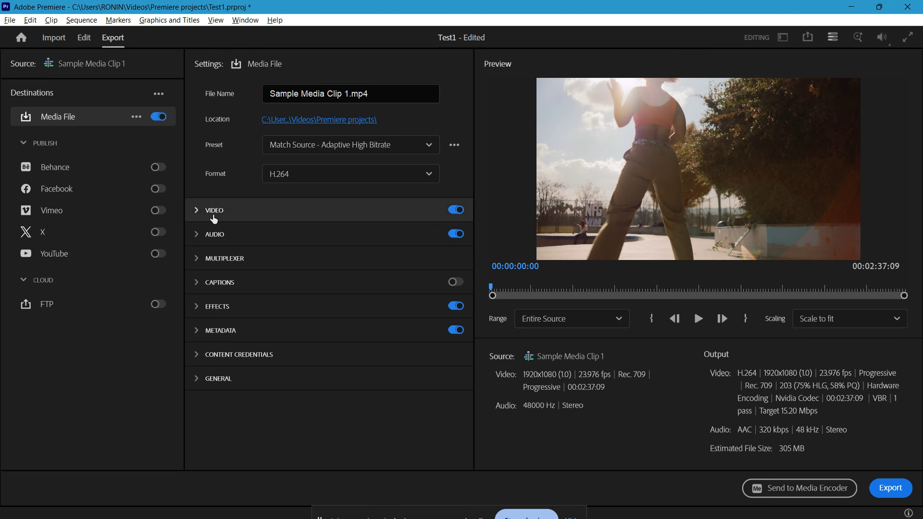
Examine the basic video settings of the H.264 export, collapsing the section when finished
left_click(203, 218)
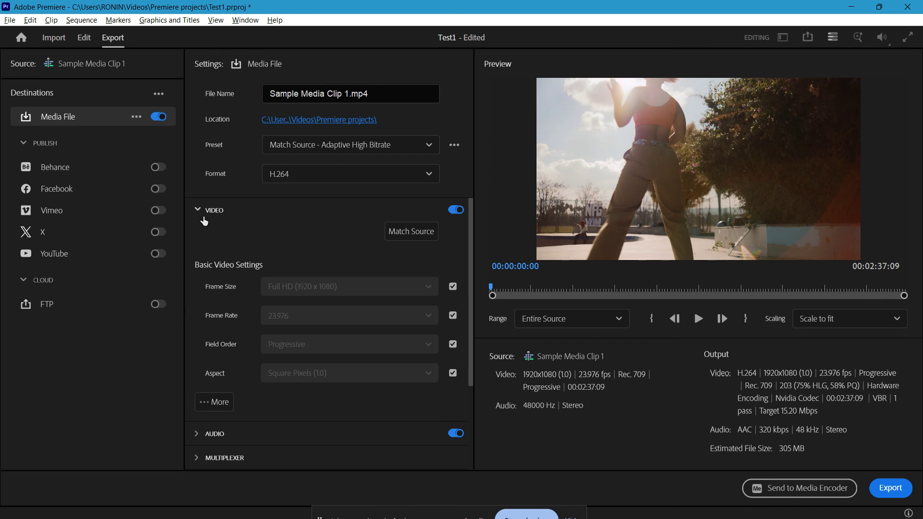
scroll(319, 287, "down", 2)
scroll(316, 337, "down", 4)
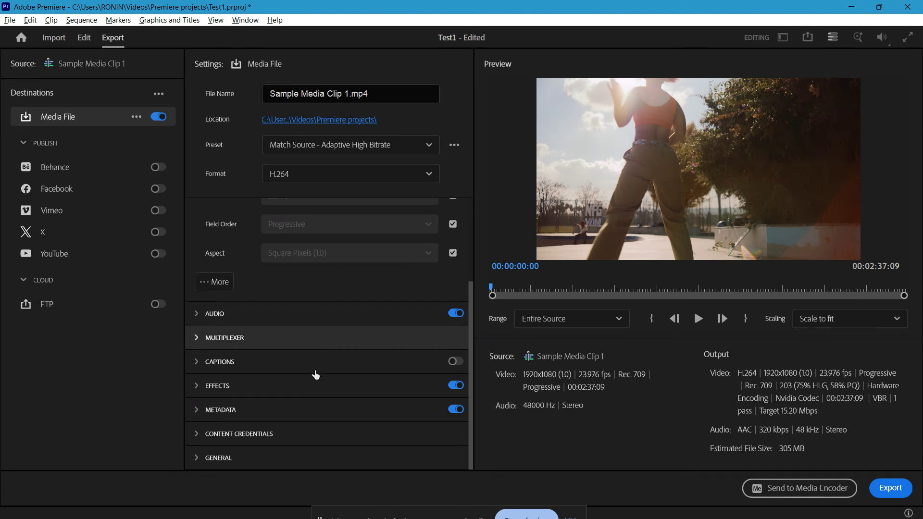
scroll(413, 389, "up", 1)
scroll(413, 390, "up", 5)
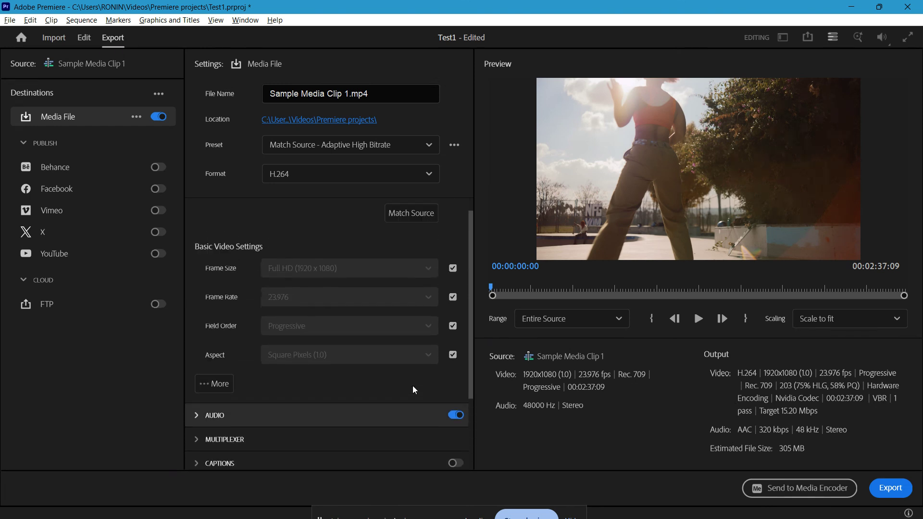
left_click(202, 218)
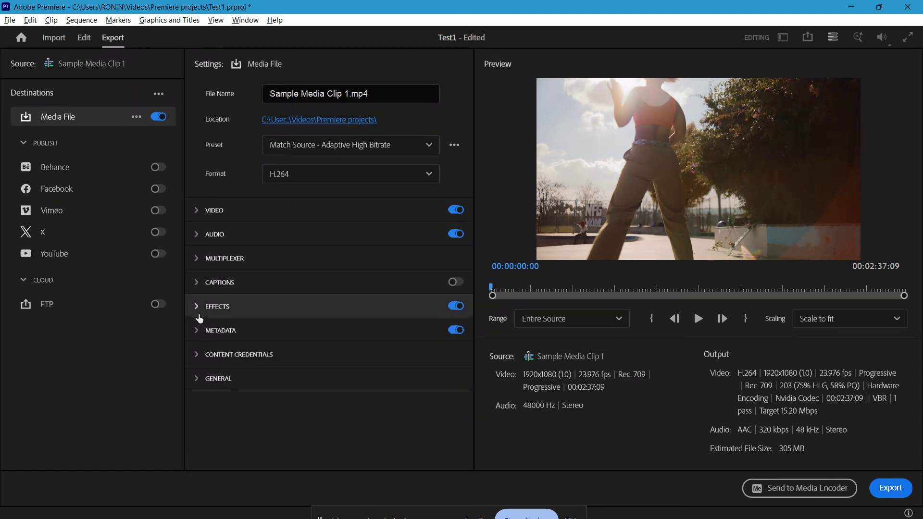
Examine the effects and general options offered for the media file export
left_click(200, 306)
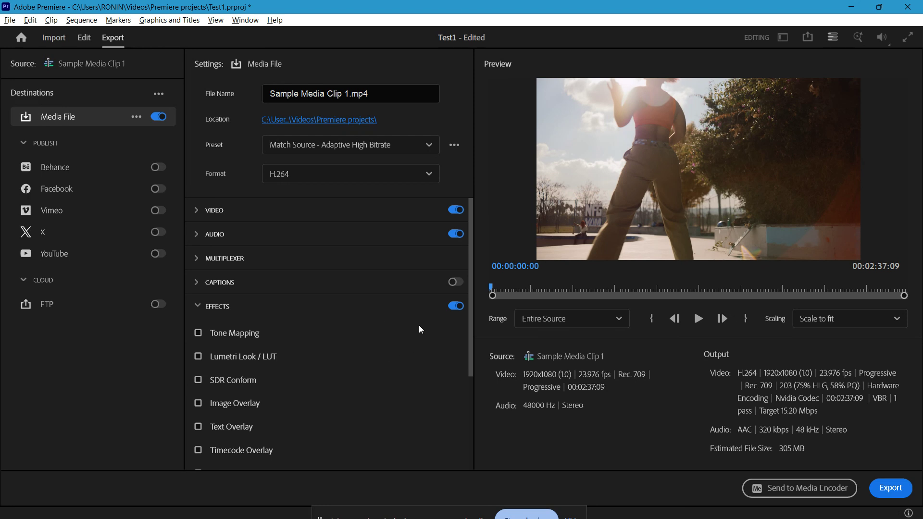
scroll(450, 327, "down", 5)
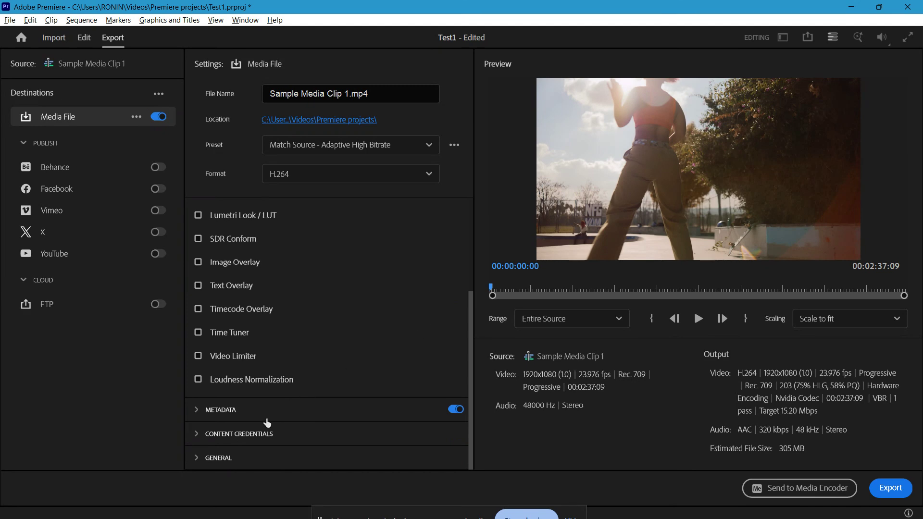
left_click(200, 459)
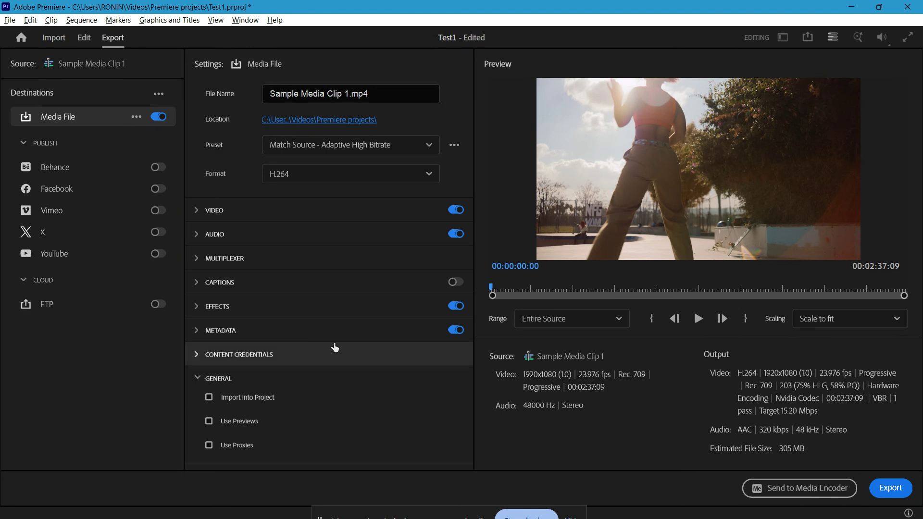
left_click(215, 309)
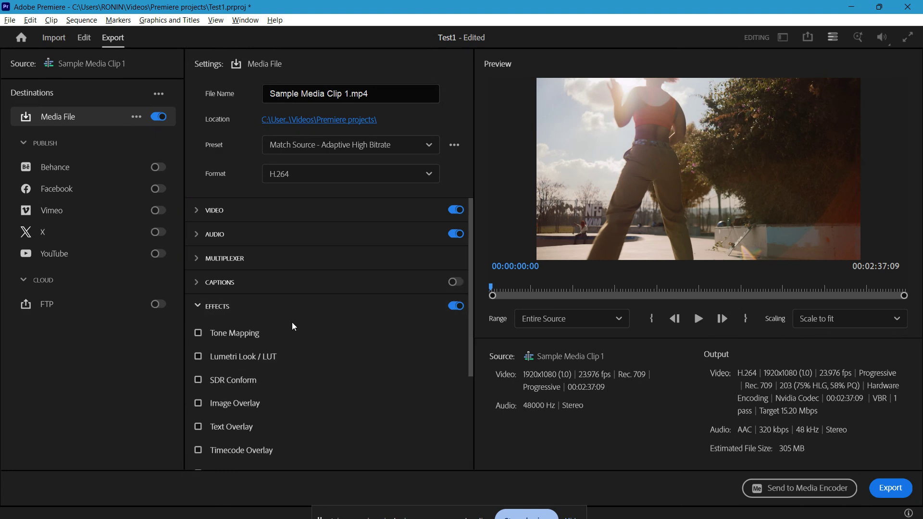
scroll(294, 326, "down", 3)
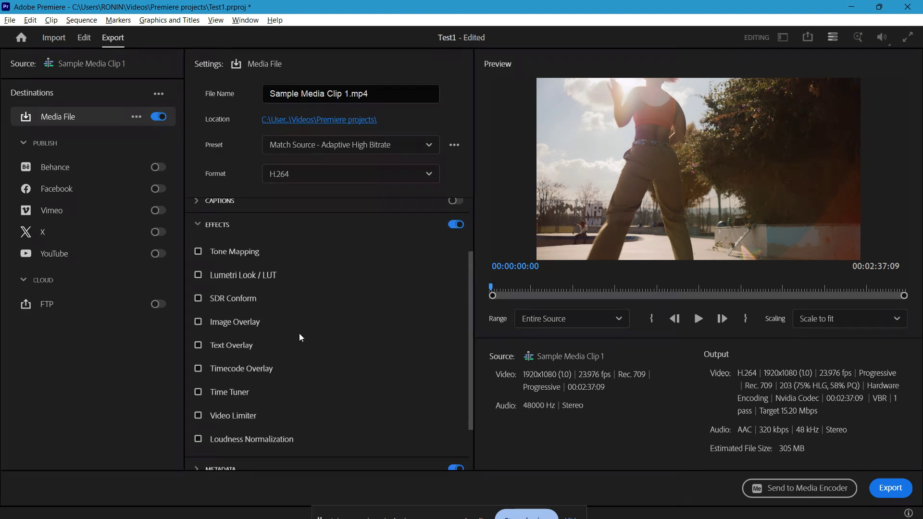
scroll(300, 338, "up", 2)
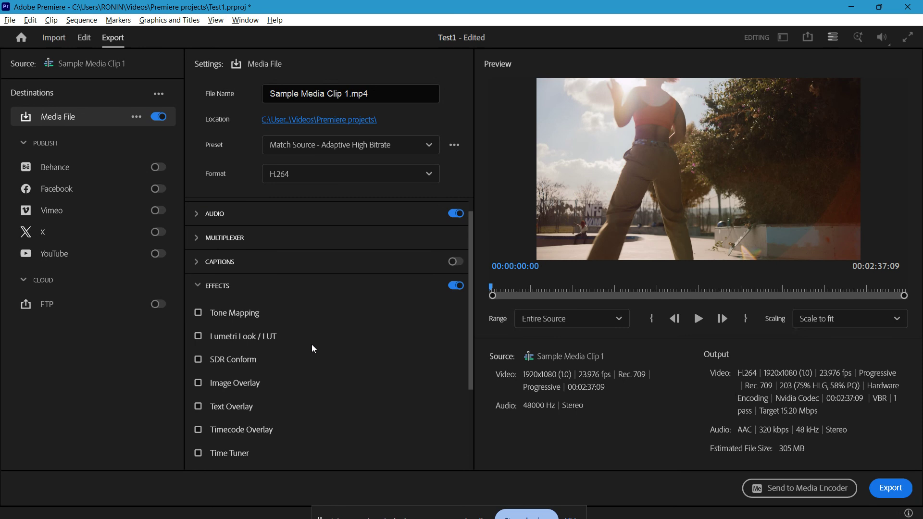
Leave the export settings without exporting and return to the editing workspace of the Test1 project
left_click(86, 39)
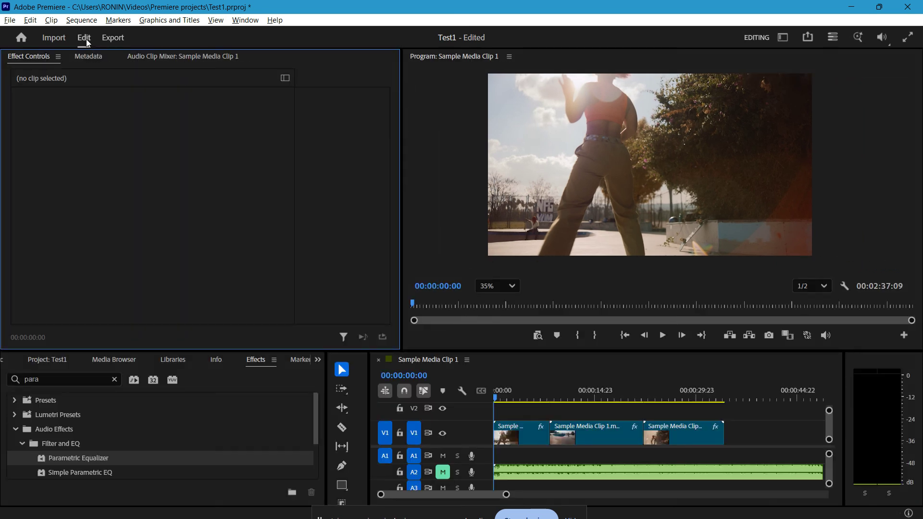
scroll(48, 417, "down", 2)
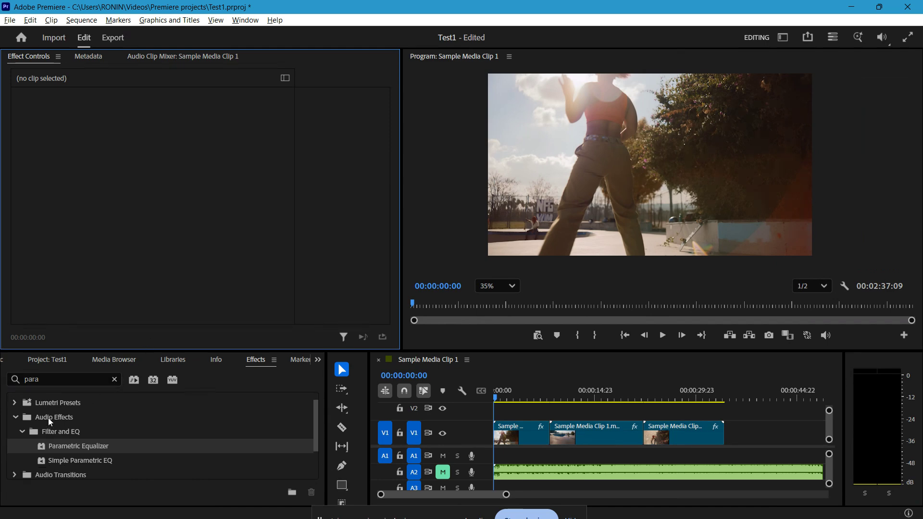
scroll(48, 421, "up", 2)
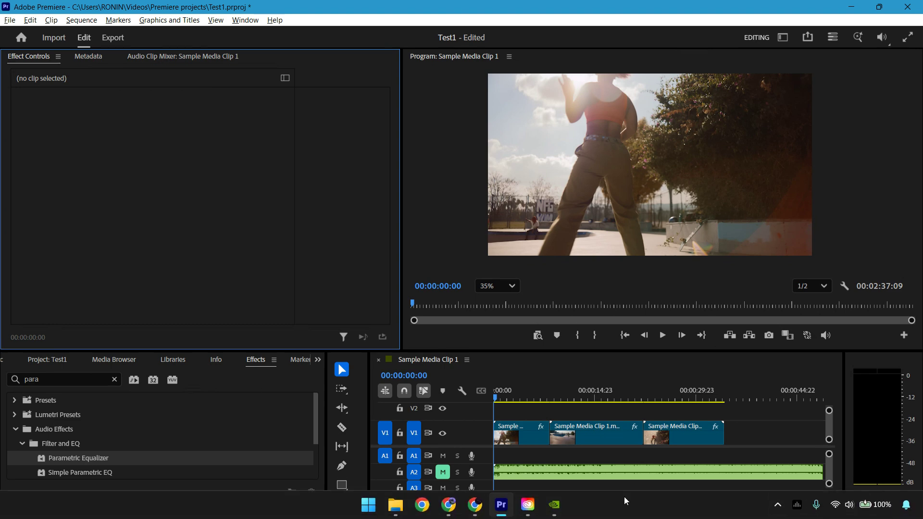
Switch to the NVIDIA app to examine the system's video settings, performance statistics and rig details, returning to Adobe Premiere when finished
left_click(554, 504)
left_click(25, 117)
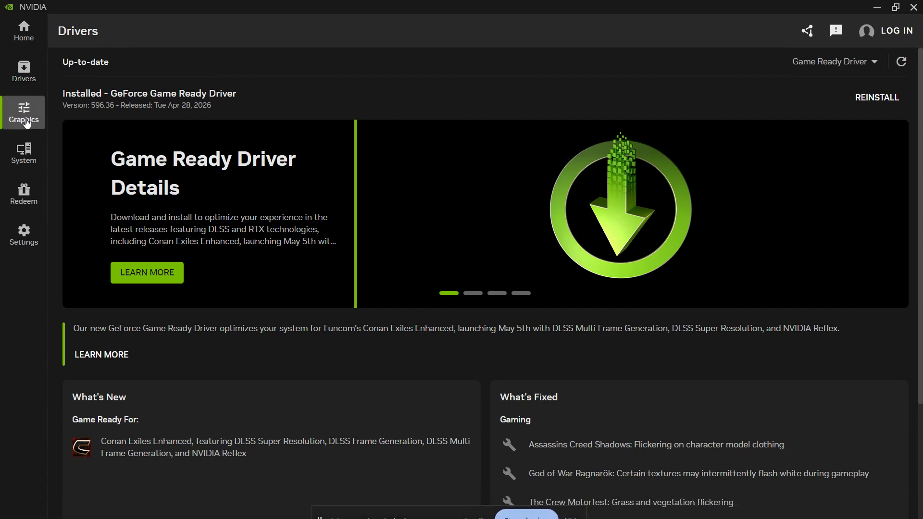
left_click(24, 153)
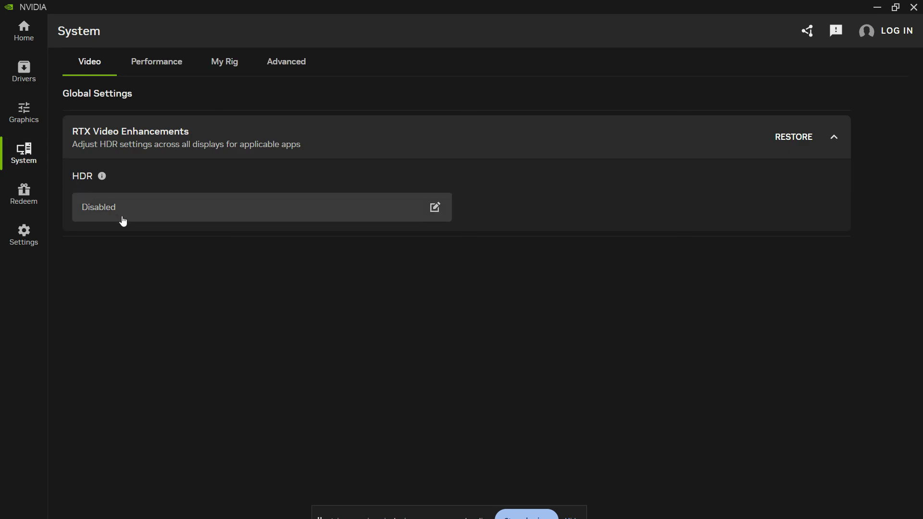
left_click(156, 72)
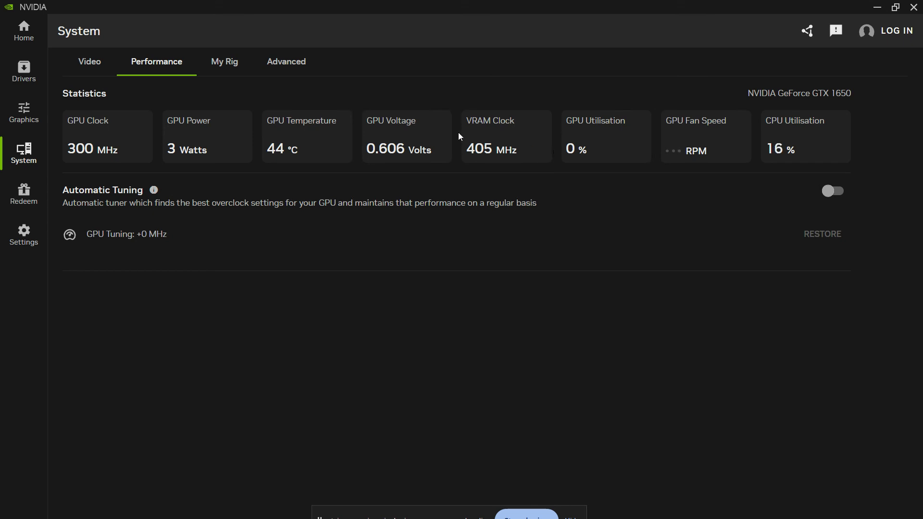
left_click(230, 72)
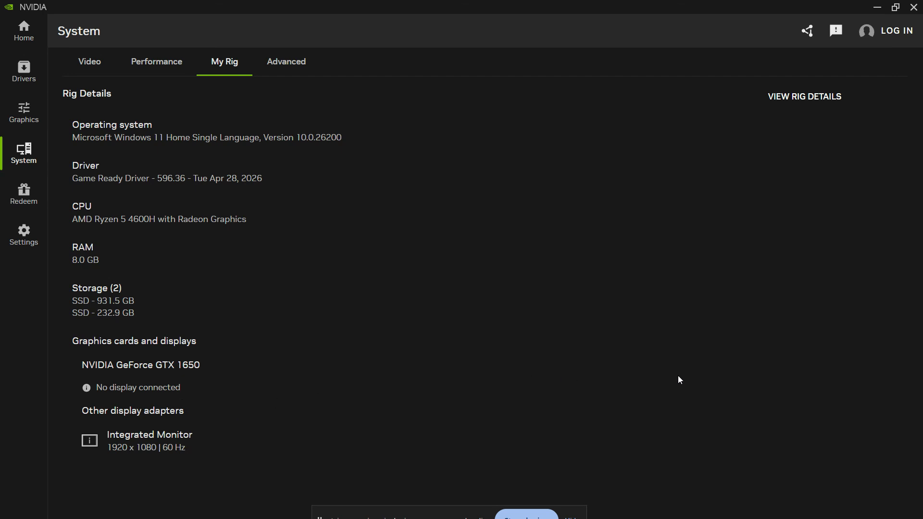
mouse_move(731, 514)
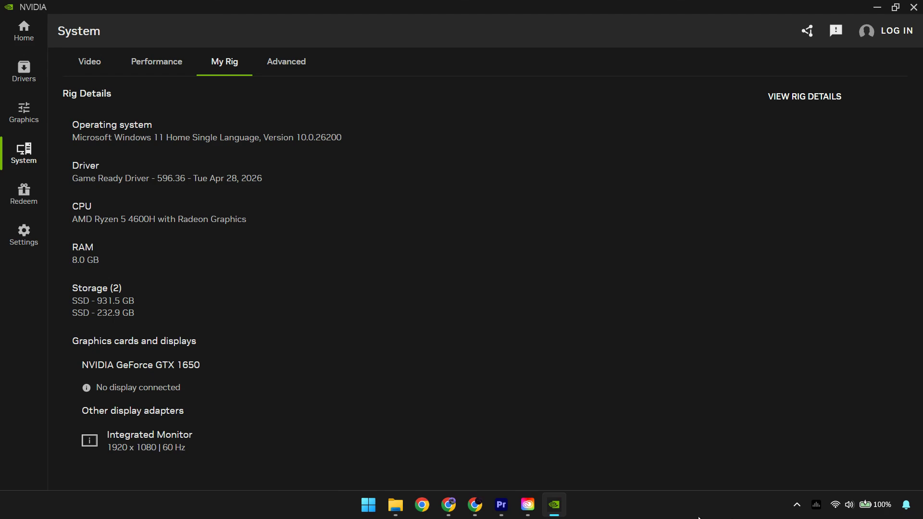
left_click(501, 510)
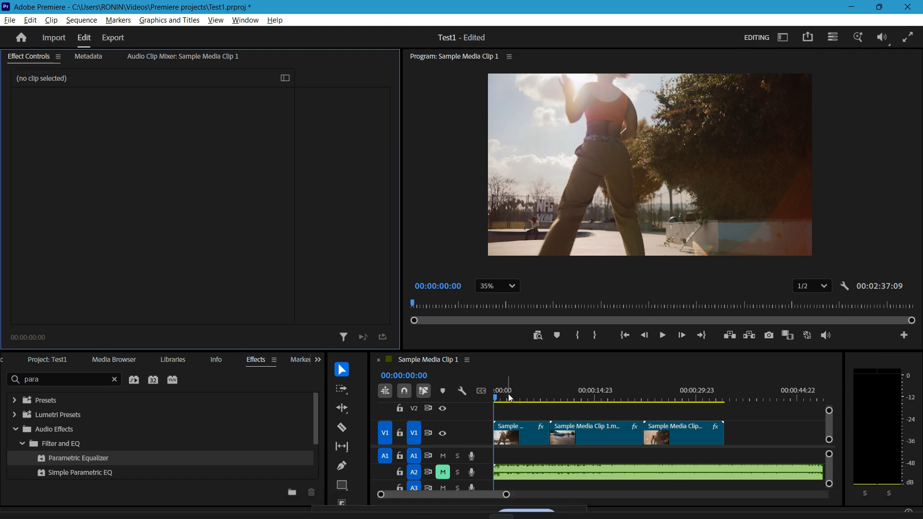